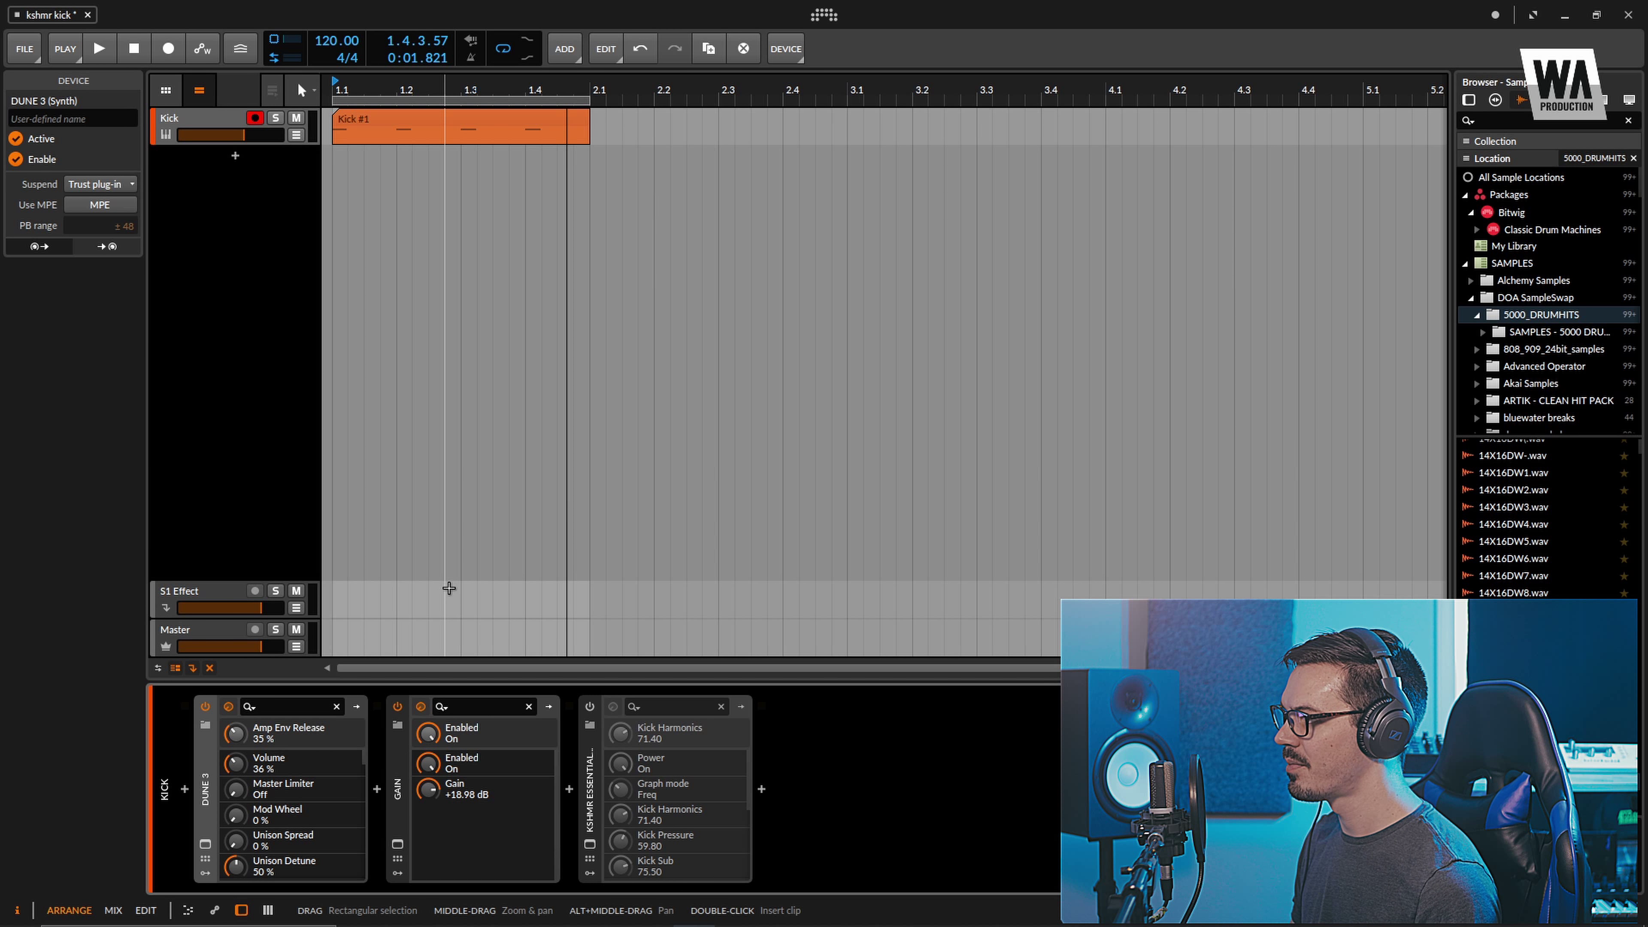
Step: Play the kick loop to compare its sound without and with the KSHMR Essentials Kick effect
key("space")
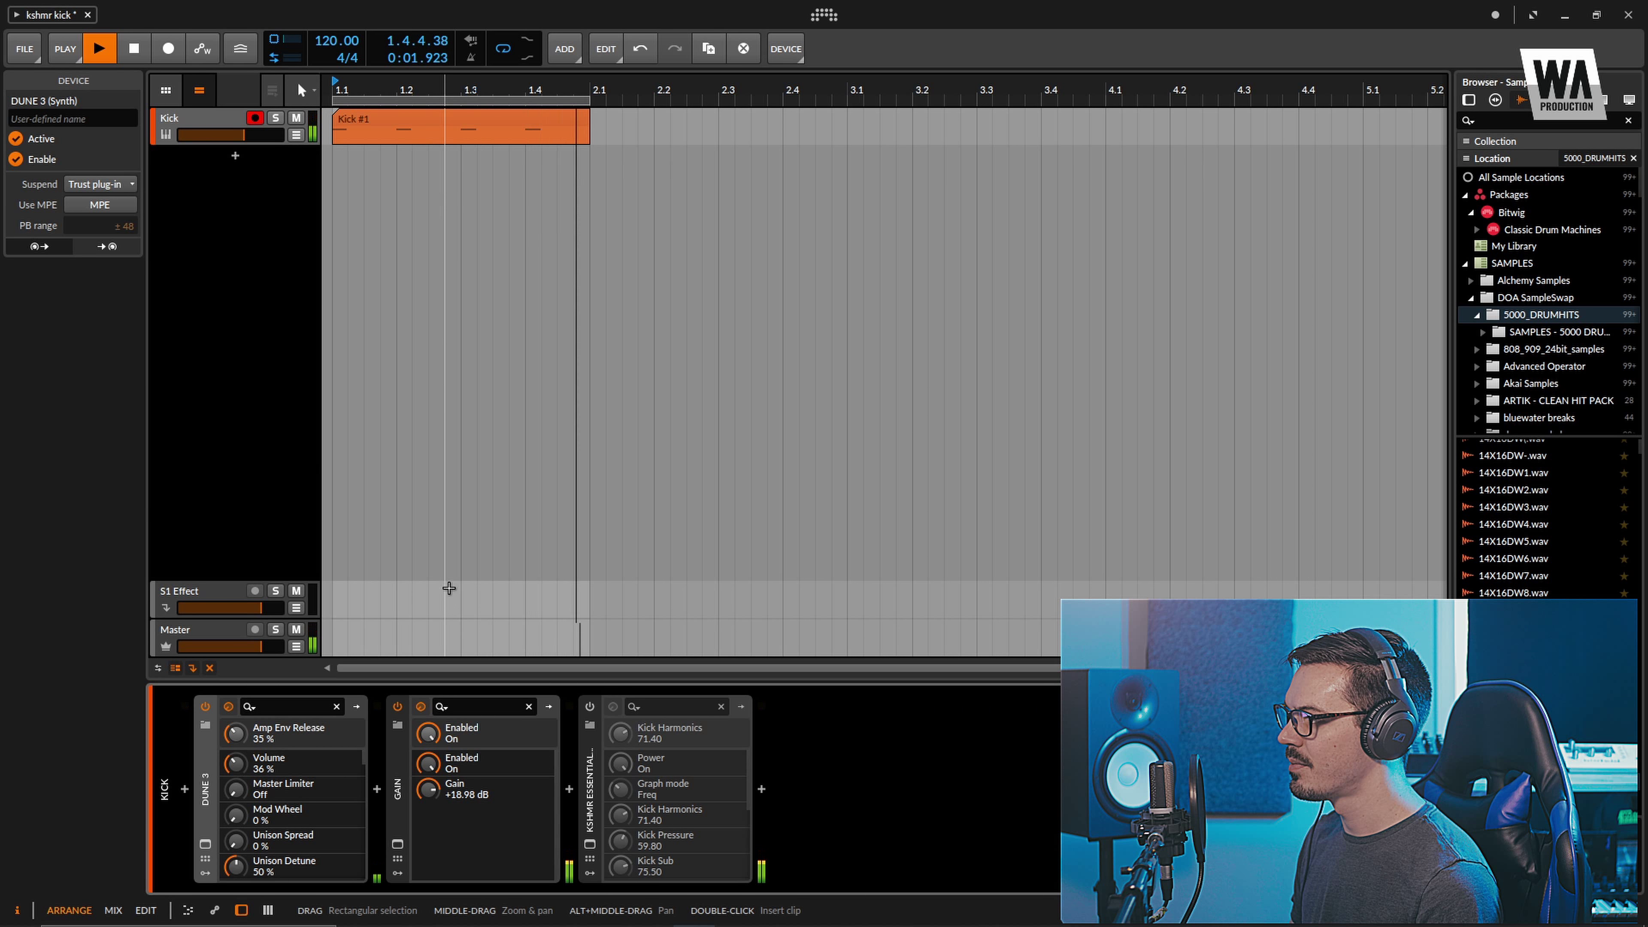
key("space")
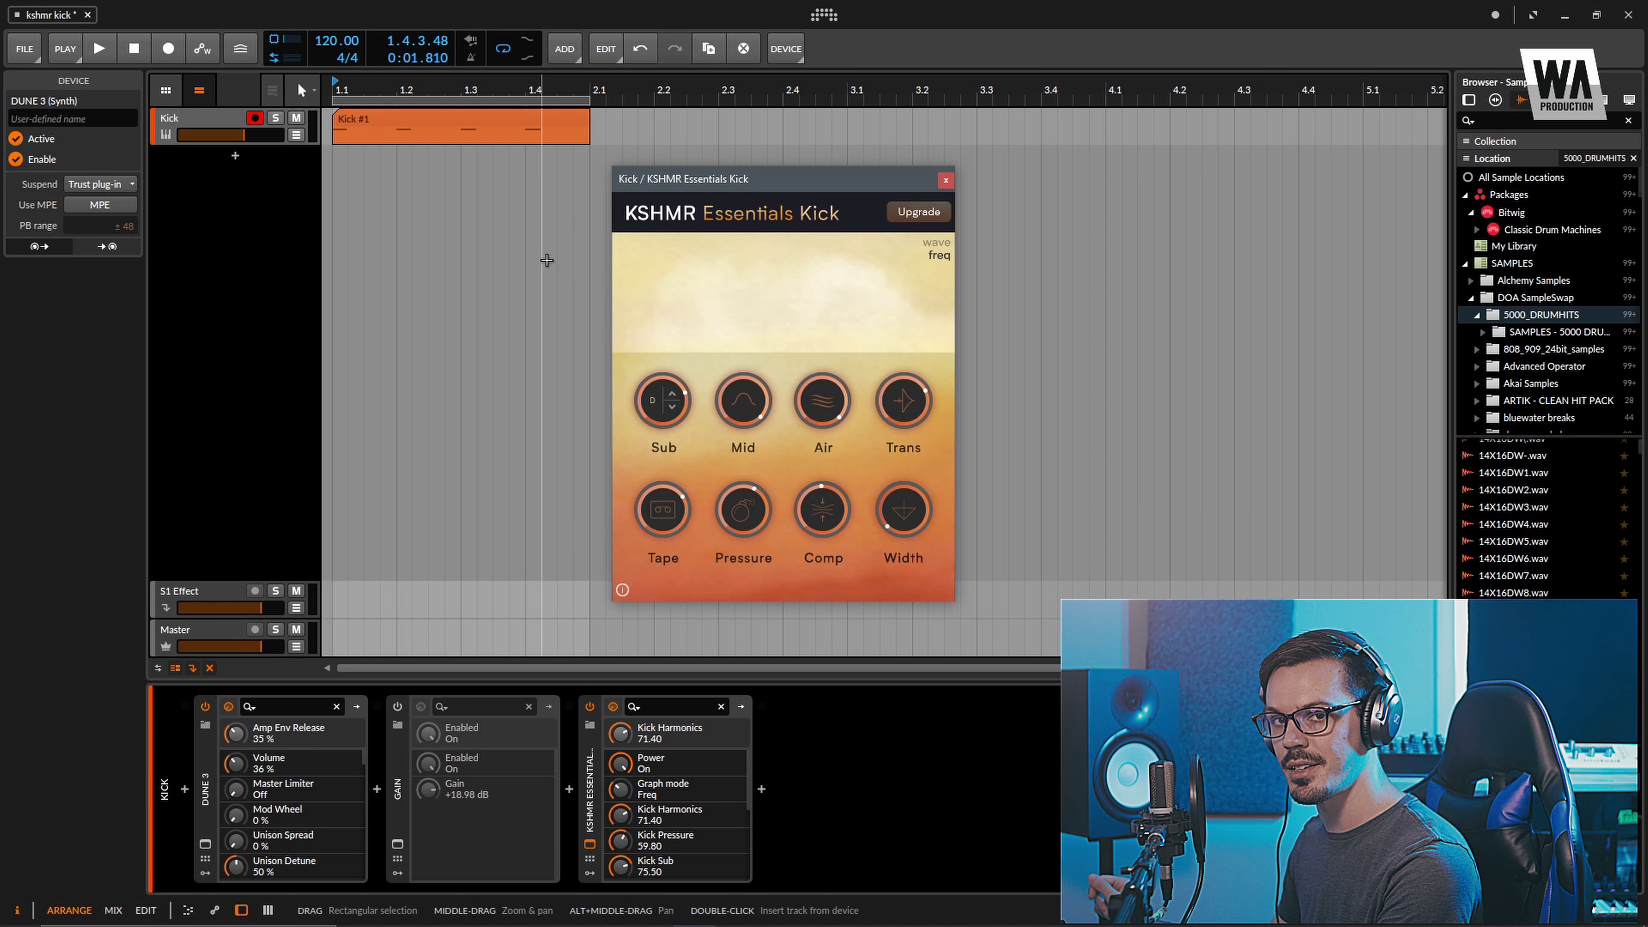
key("space")
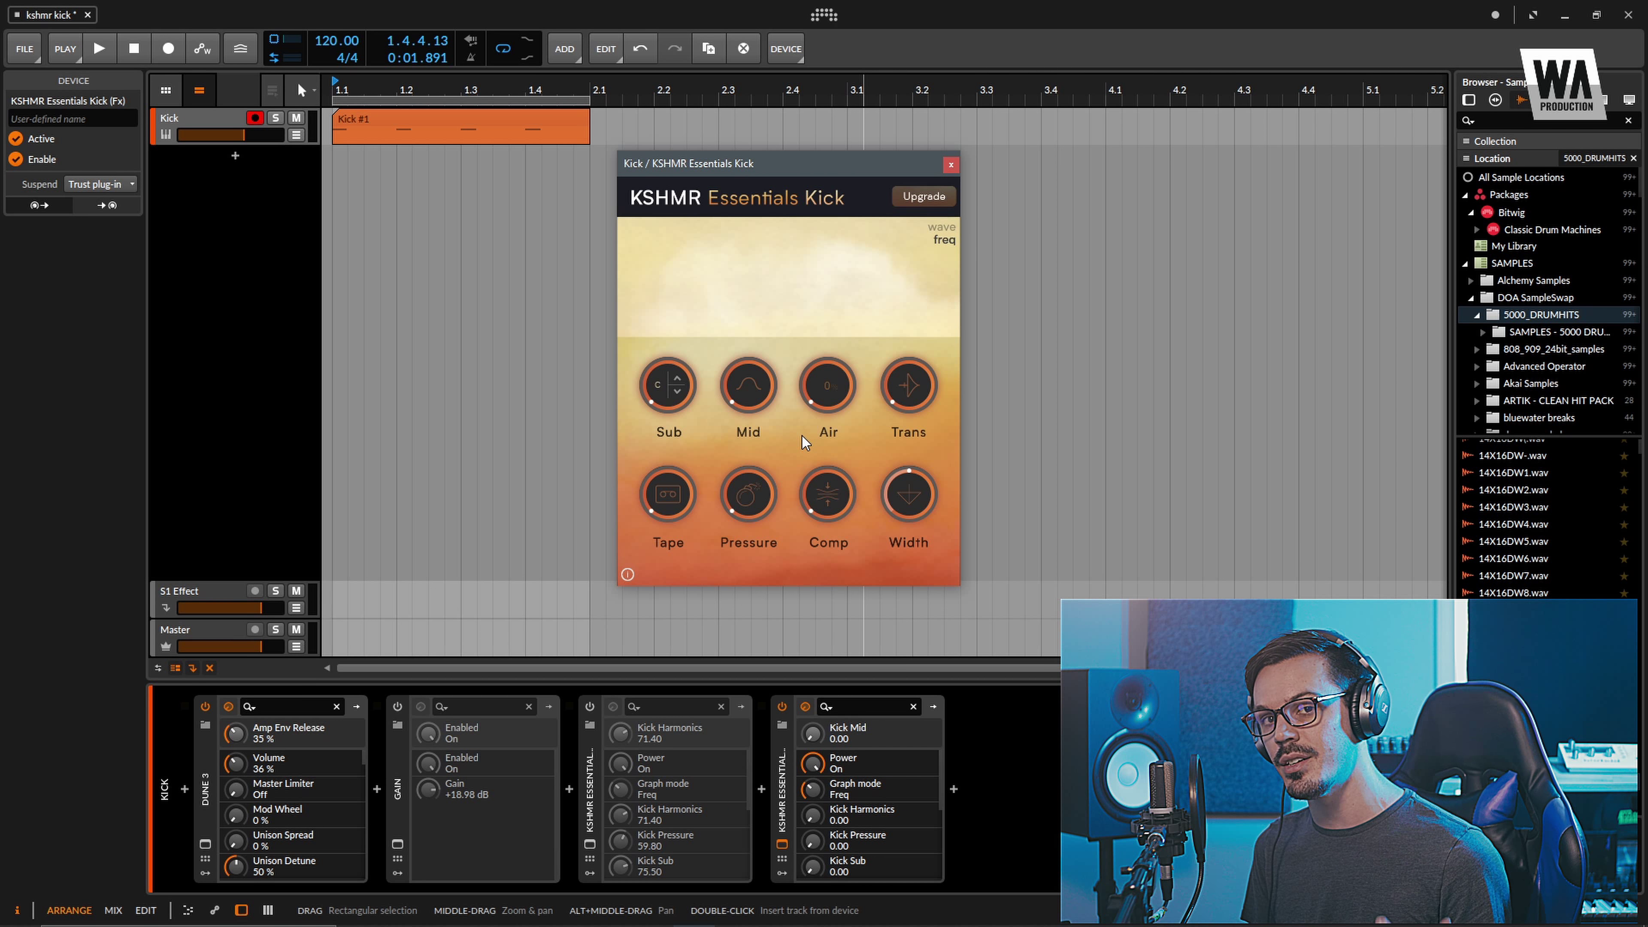
Step: Set the Sub frequency note to D# and the Sub amount to 45.8 while the kick loop plays
left_click(671, 401)
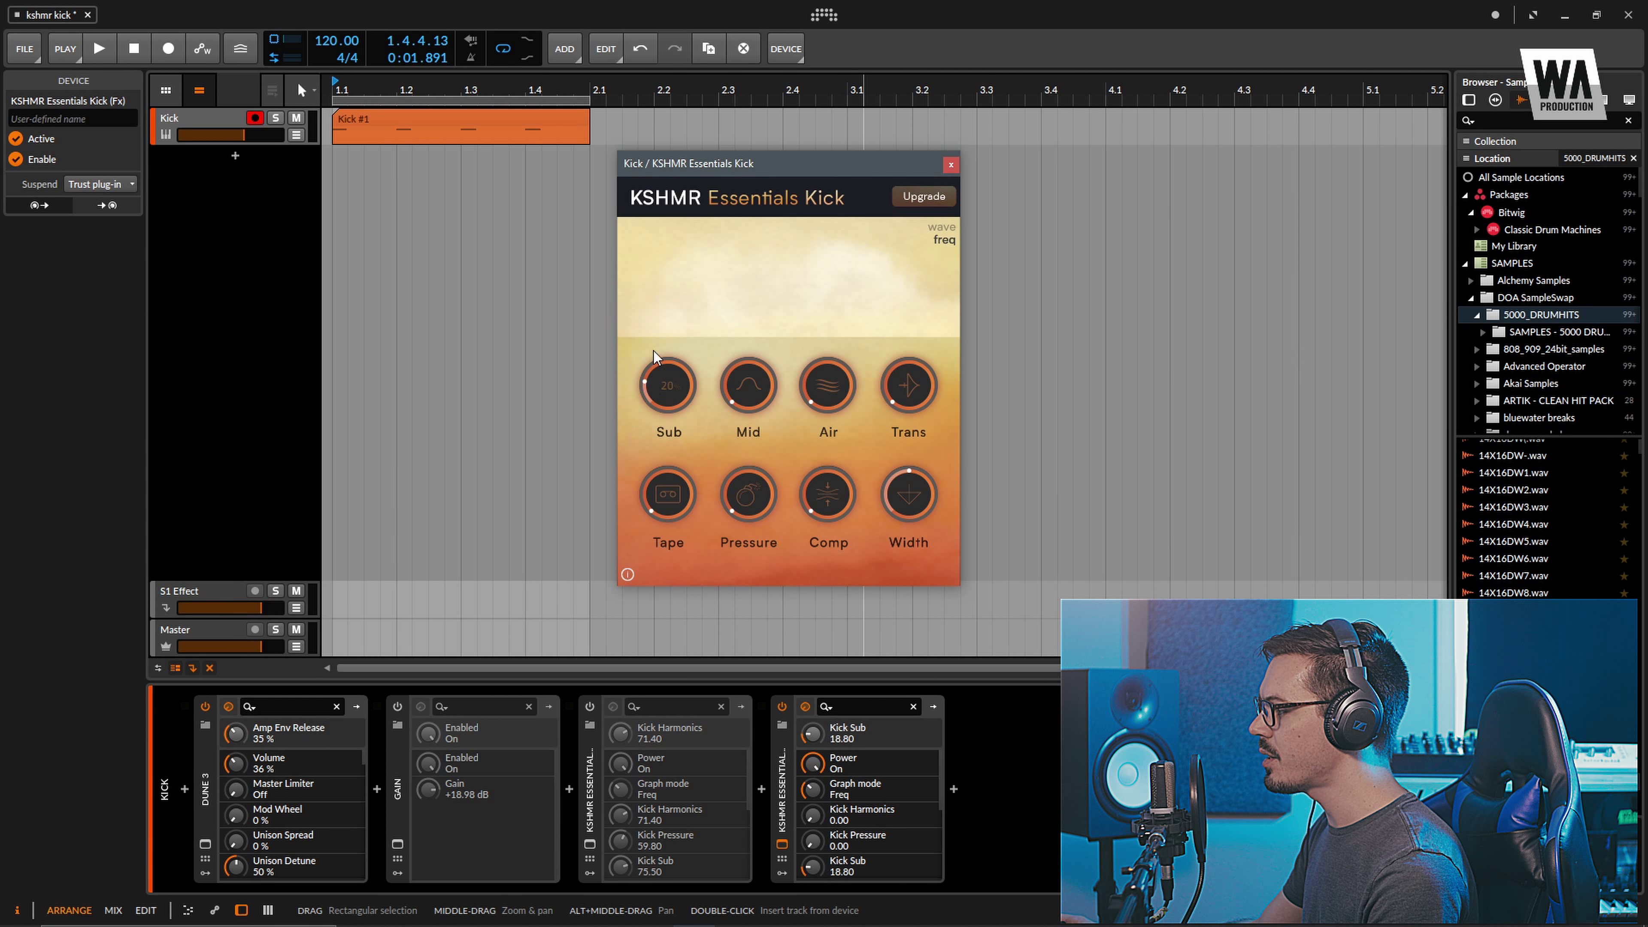
left_click(680, 378)
key("space")
left_click(679, 378)
left_click(679, 378)
left_click(678, 378)
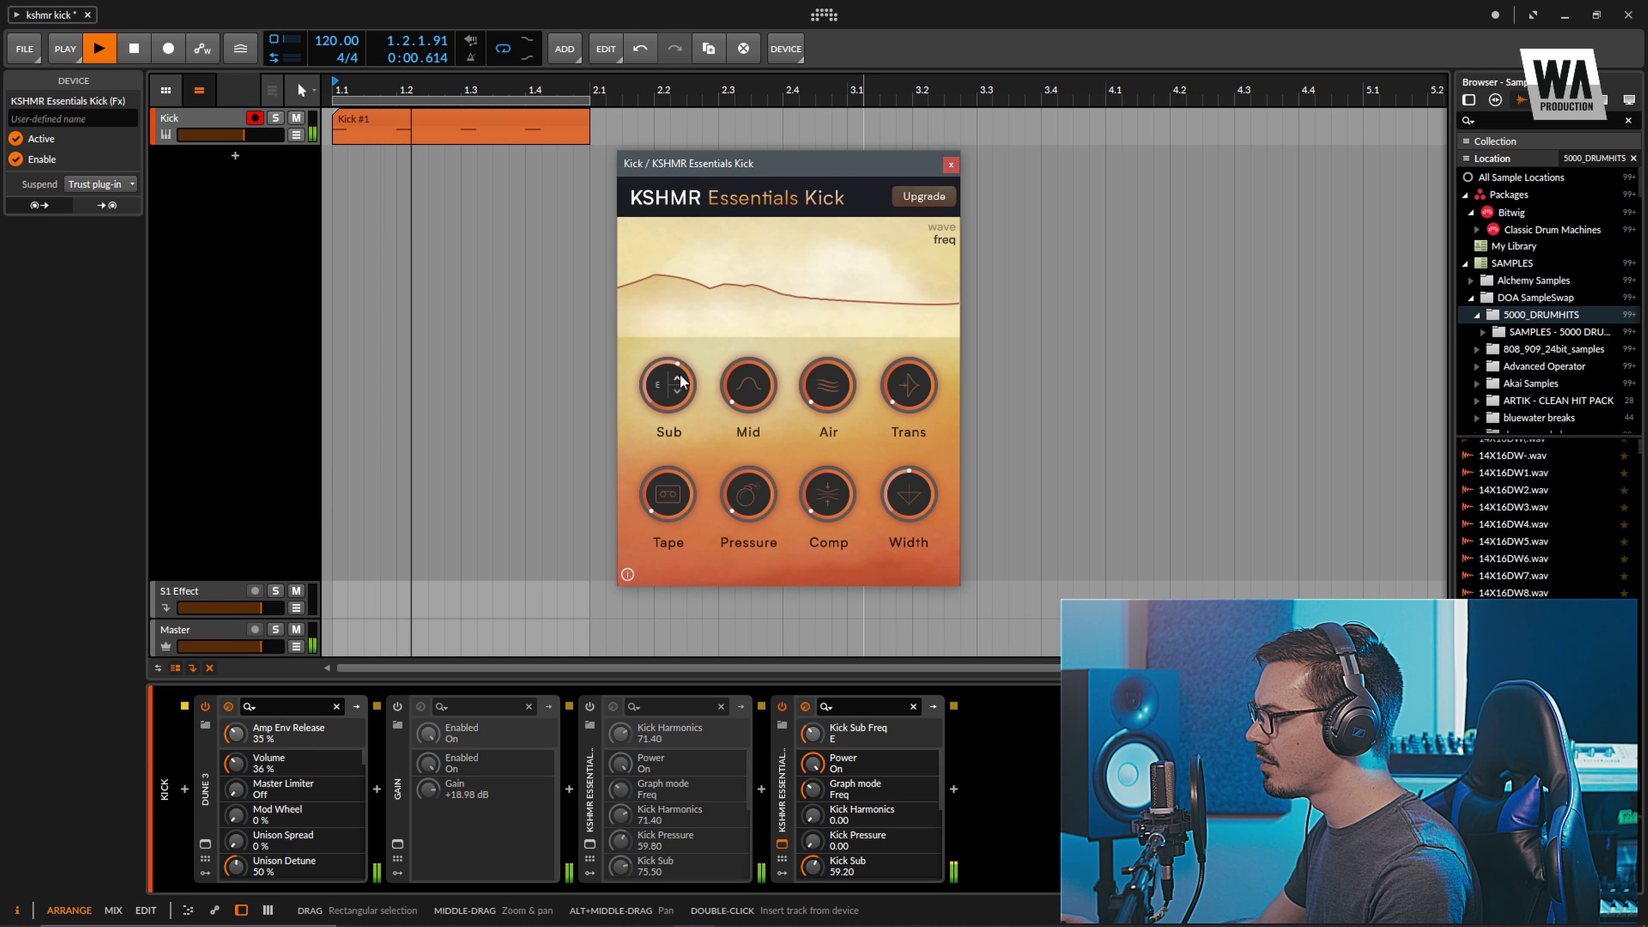
left_click(676, 392)
mouse_move(662, 386)
left_mouse_down()
mouse_move(652, 313)
mouse_move(669, 430)
mouse_move(668, 396)
mouse_move(671, 416)
left_mouse_up()
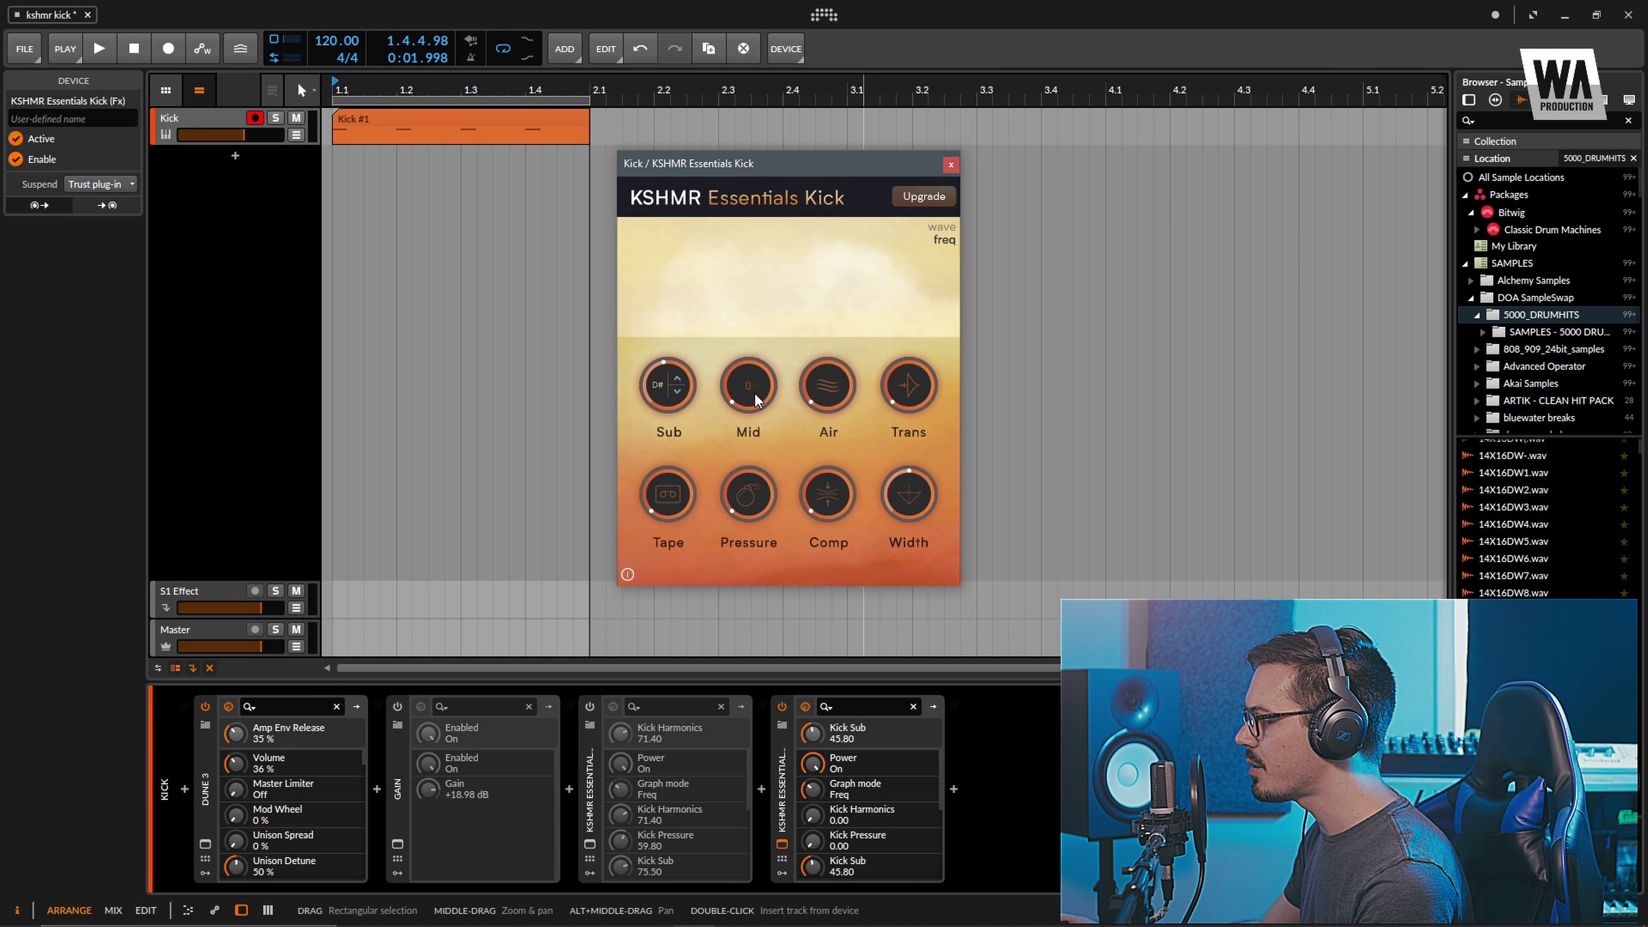
Step: Raise Mid to 122.4 and Air to 100 while auditioning the kick loop
key("space")
left_click_drag(759, 394, 761, 265)
key("space")
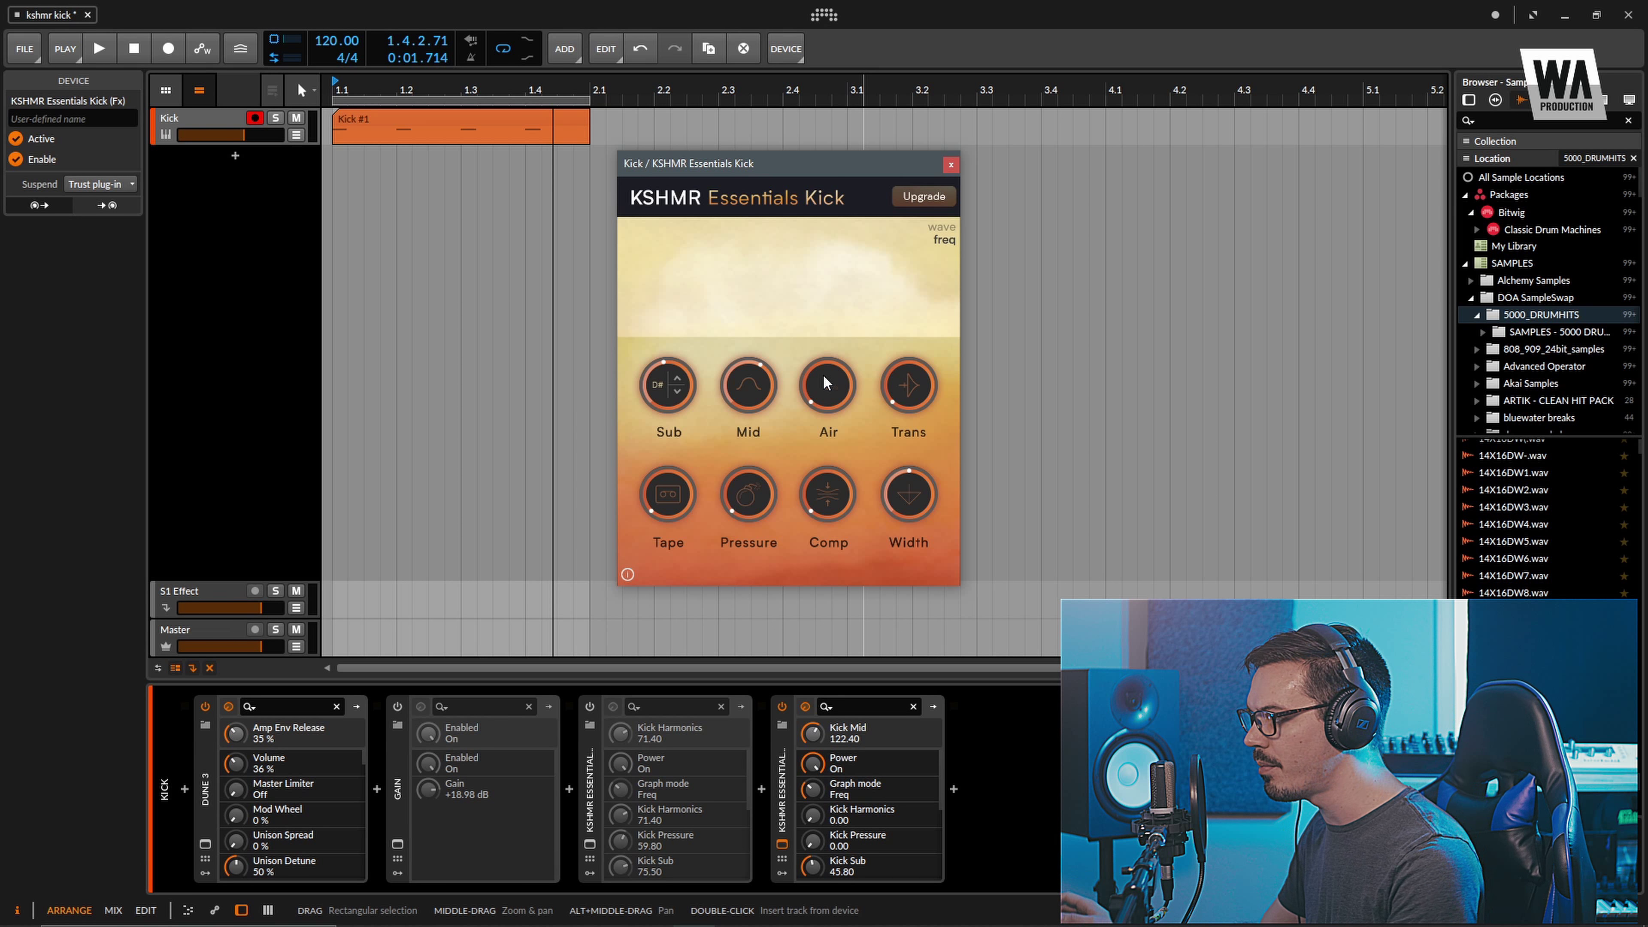
key("space")
left_click_drag(822, 381, 821, 164)
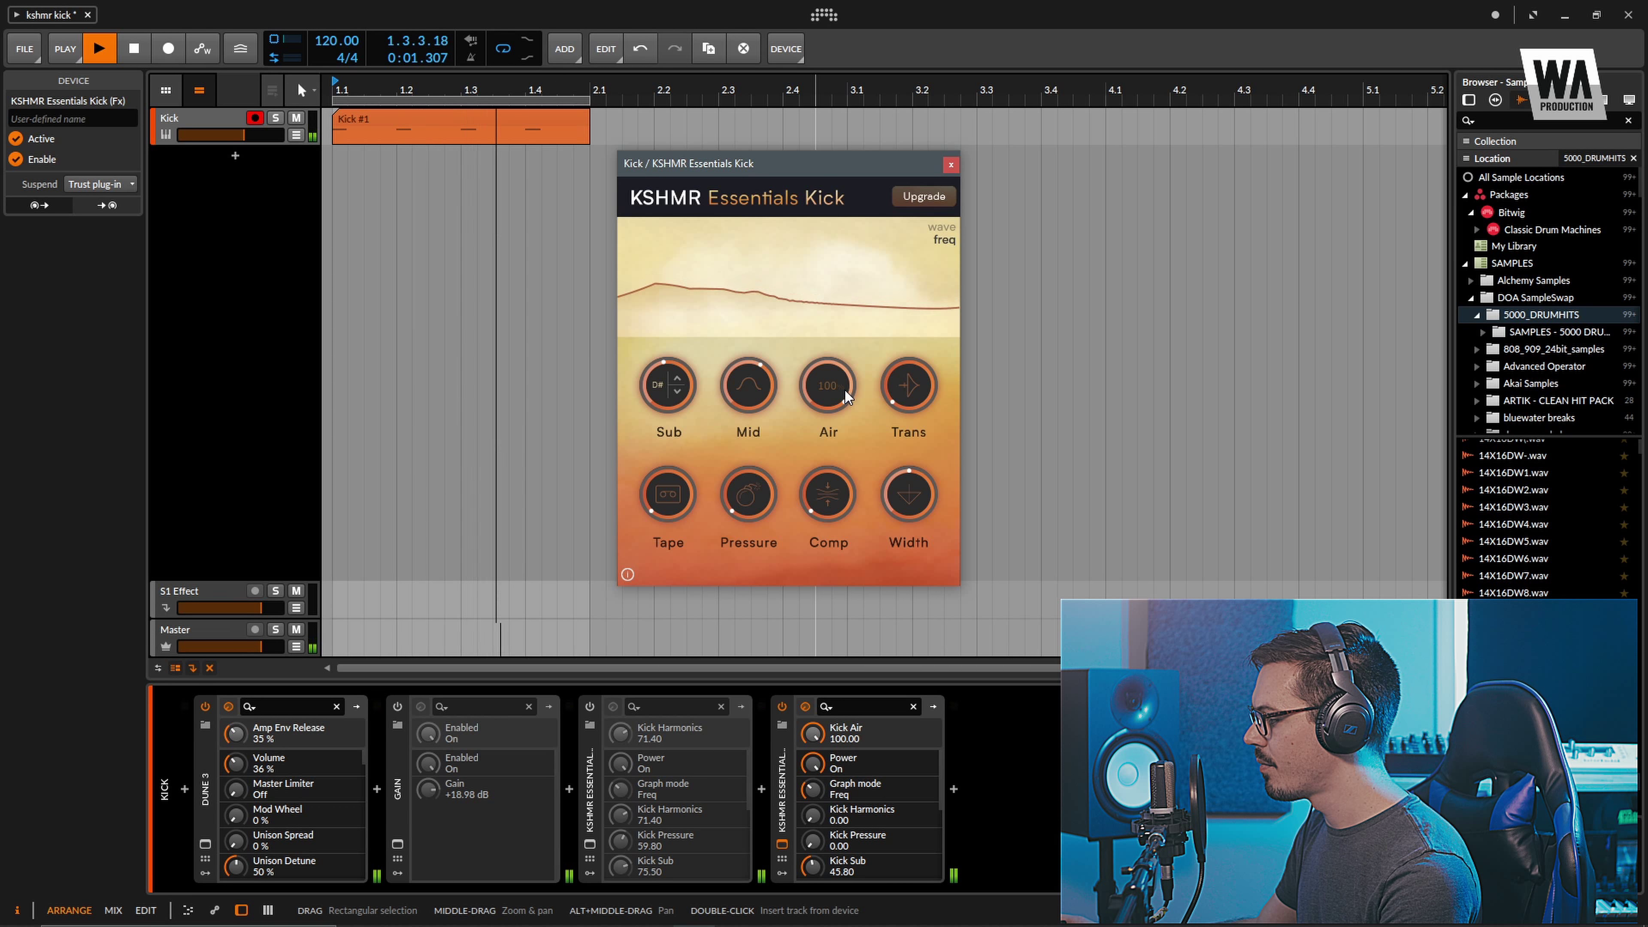
key("space")
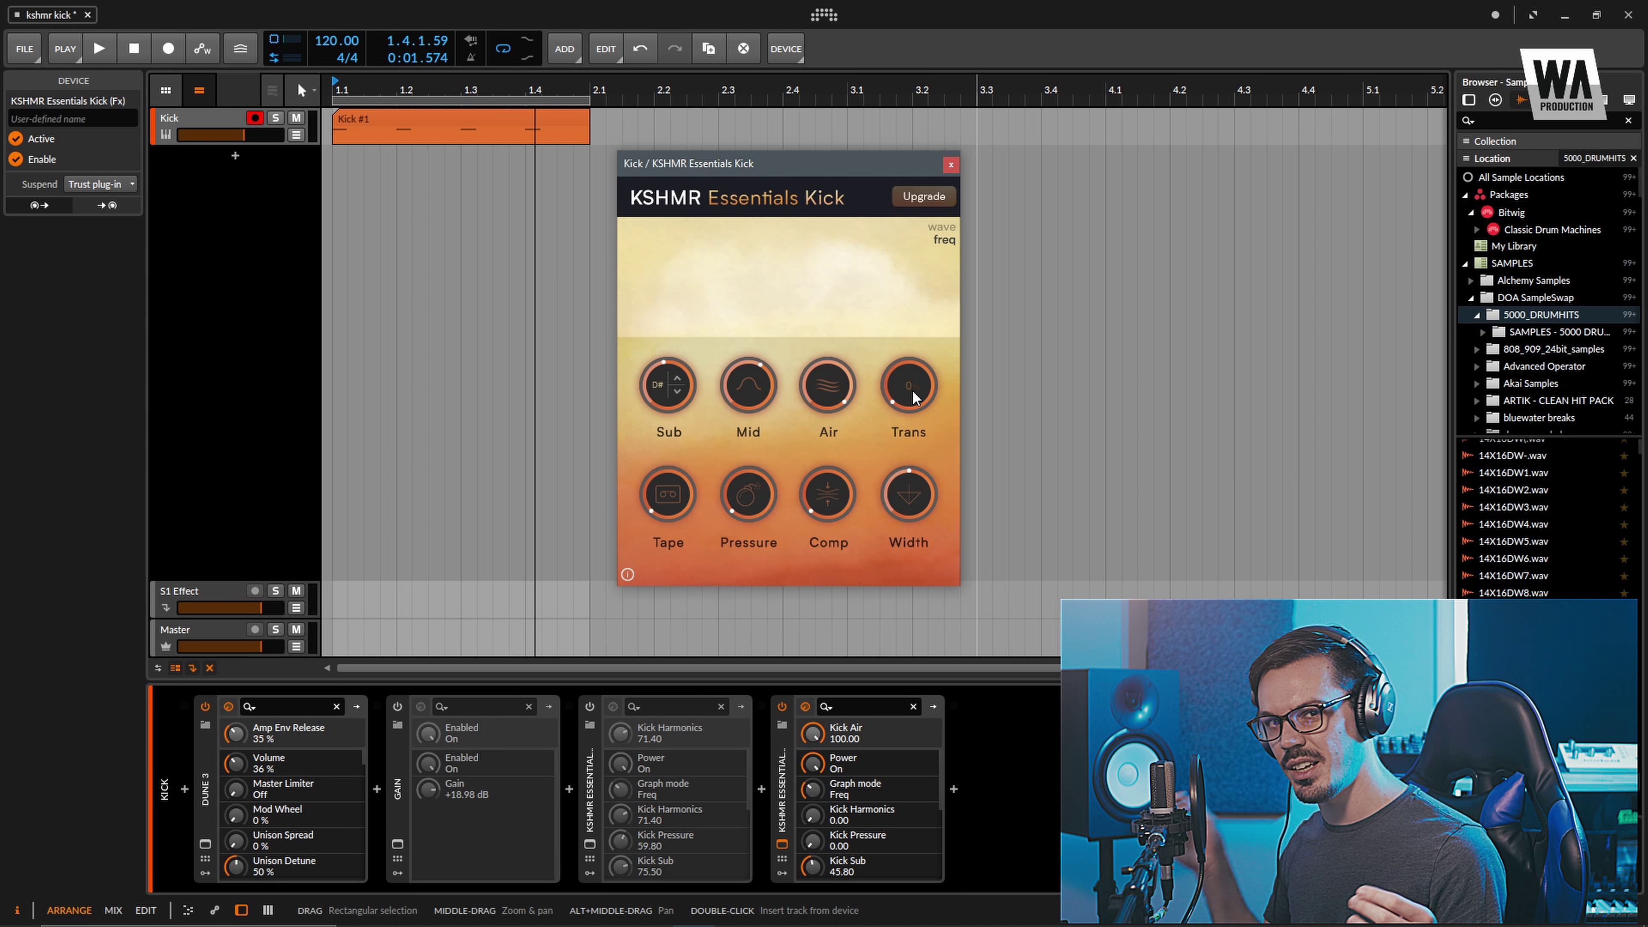
Step: Raise Trans to 75.2 and Tape to 50 while auditioning the kick loop
key("space")
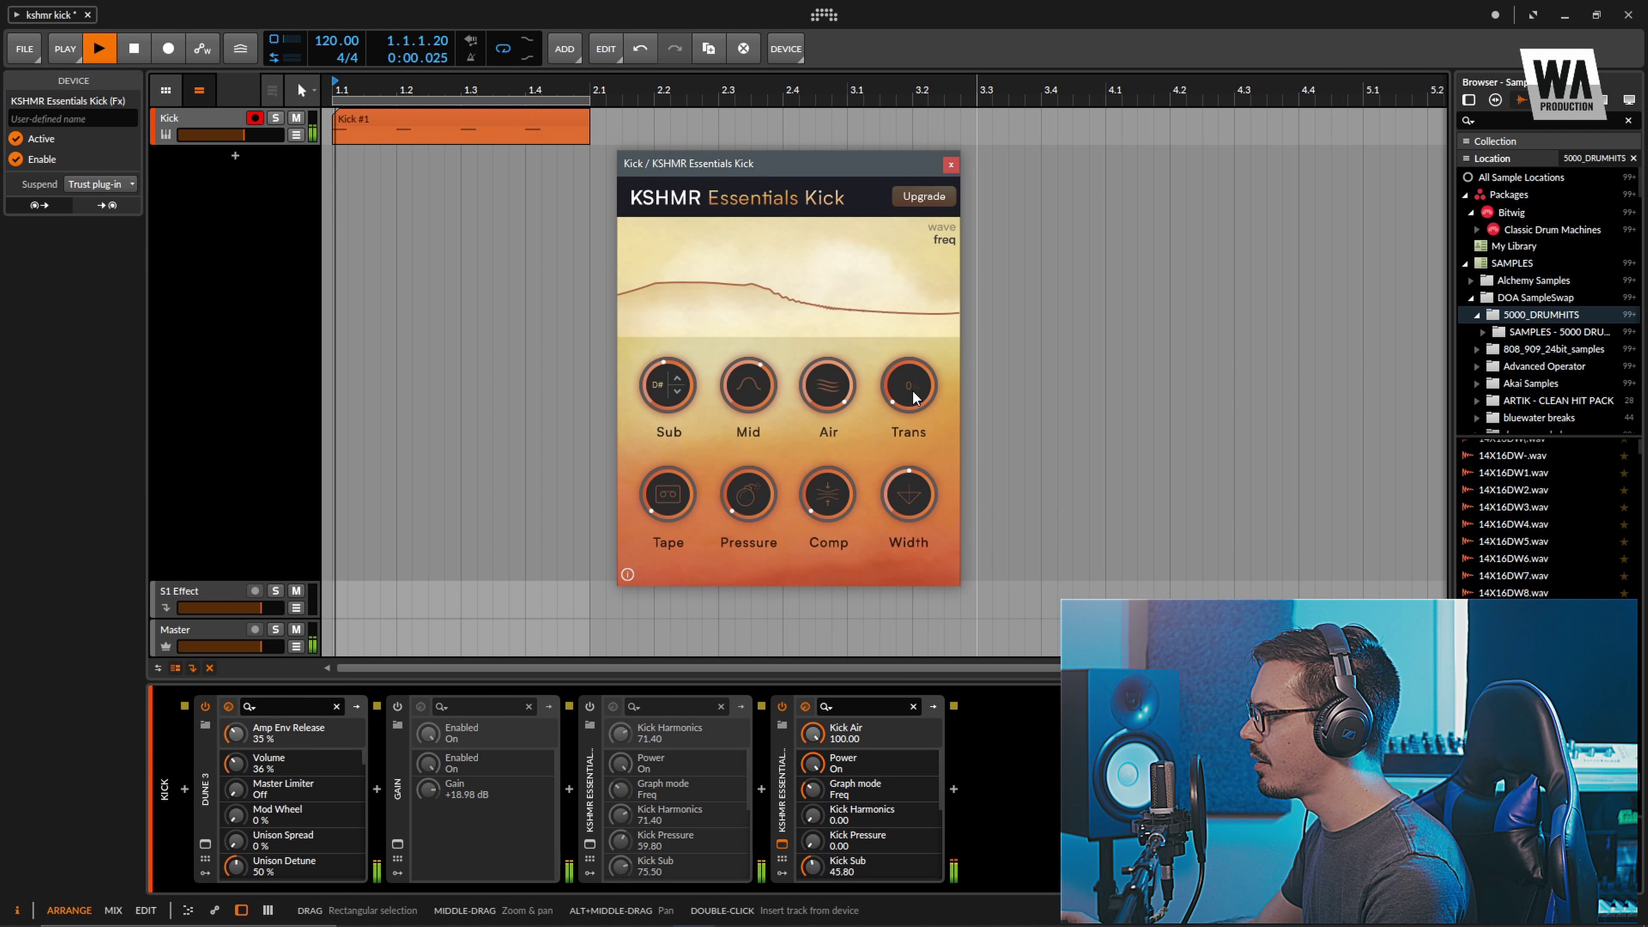
left_click_drag(914, 398, 892, 228)
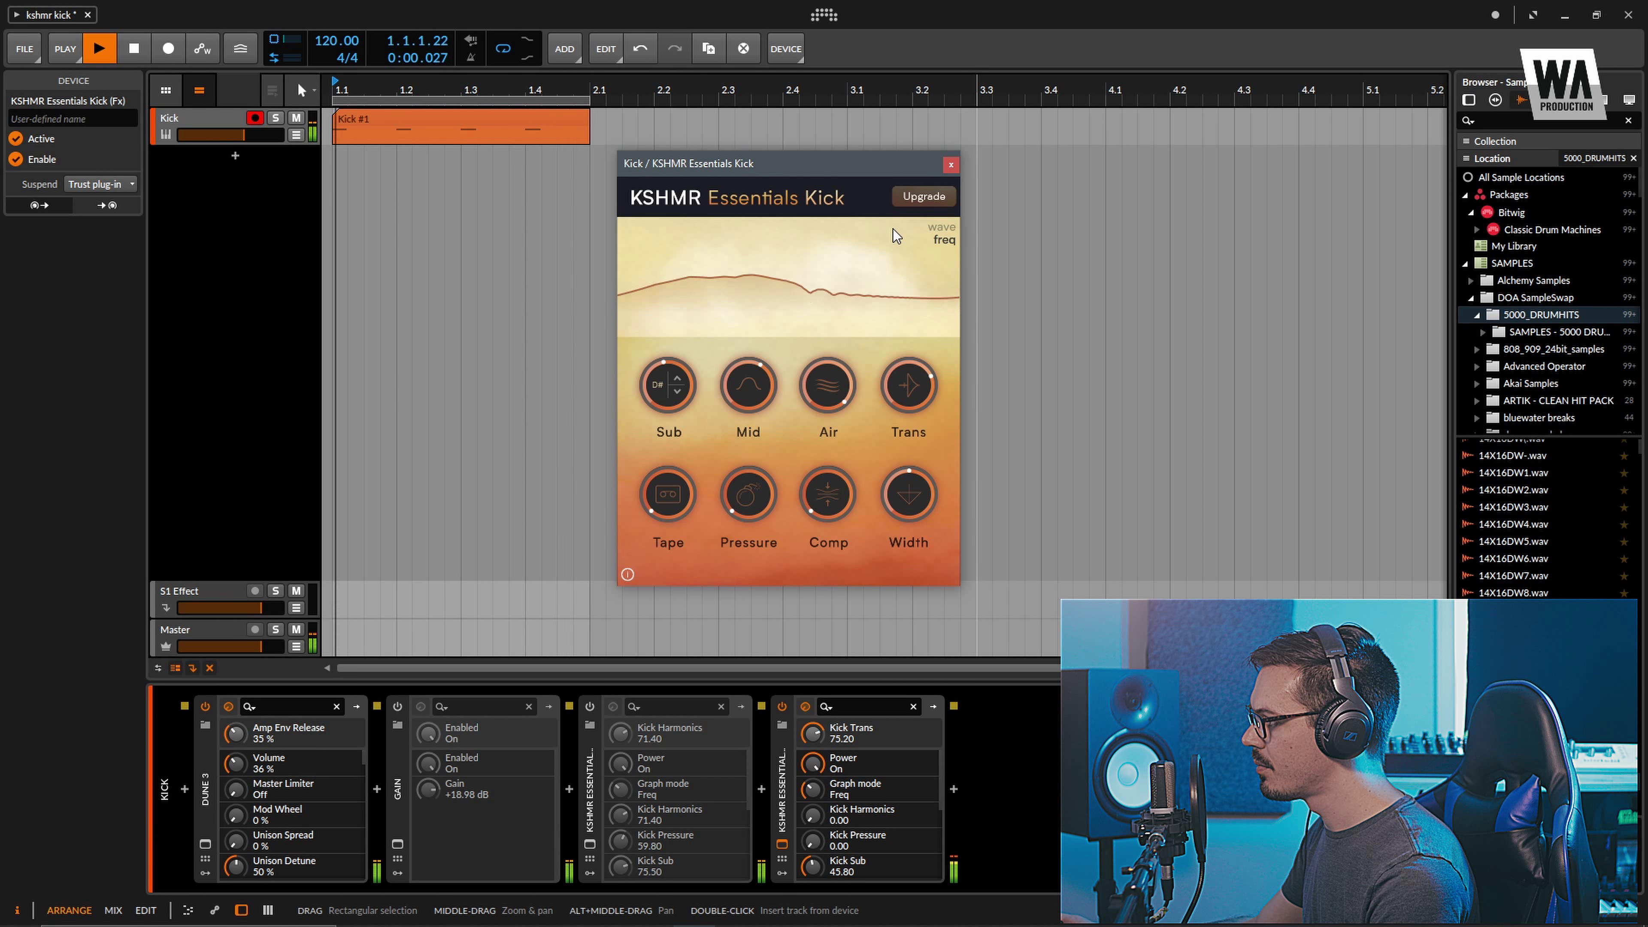
key("space")
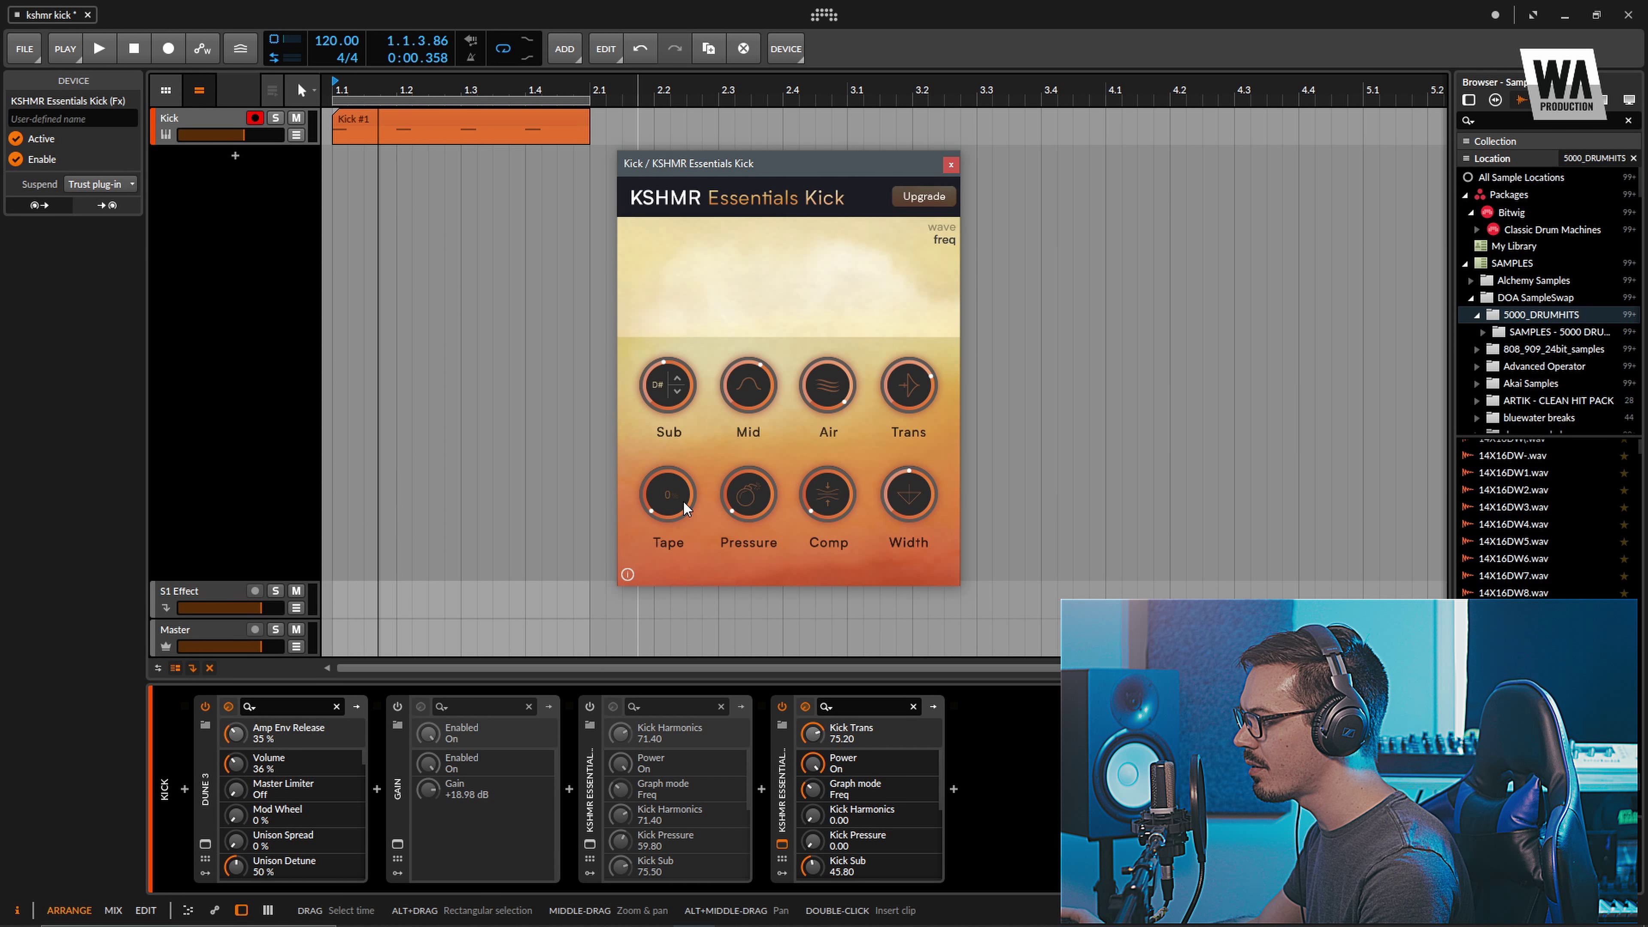
key("space")
left_click_drag(683, 501, 665, 399)
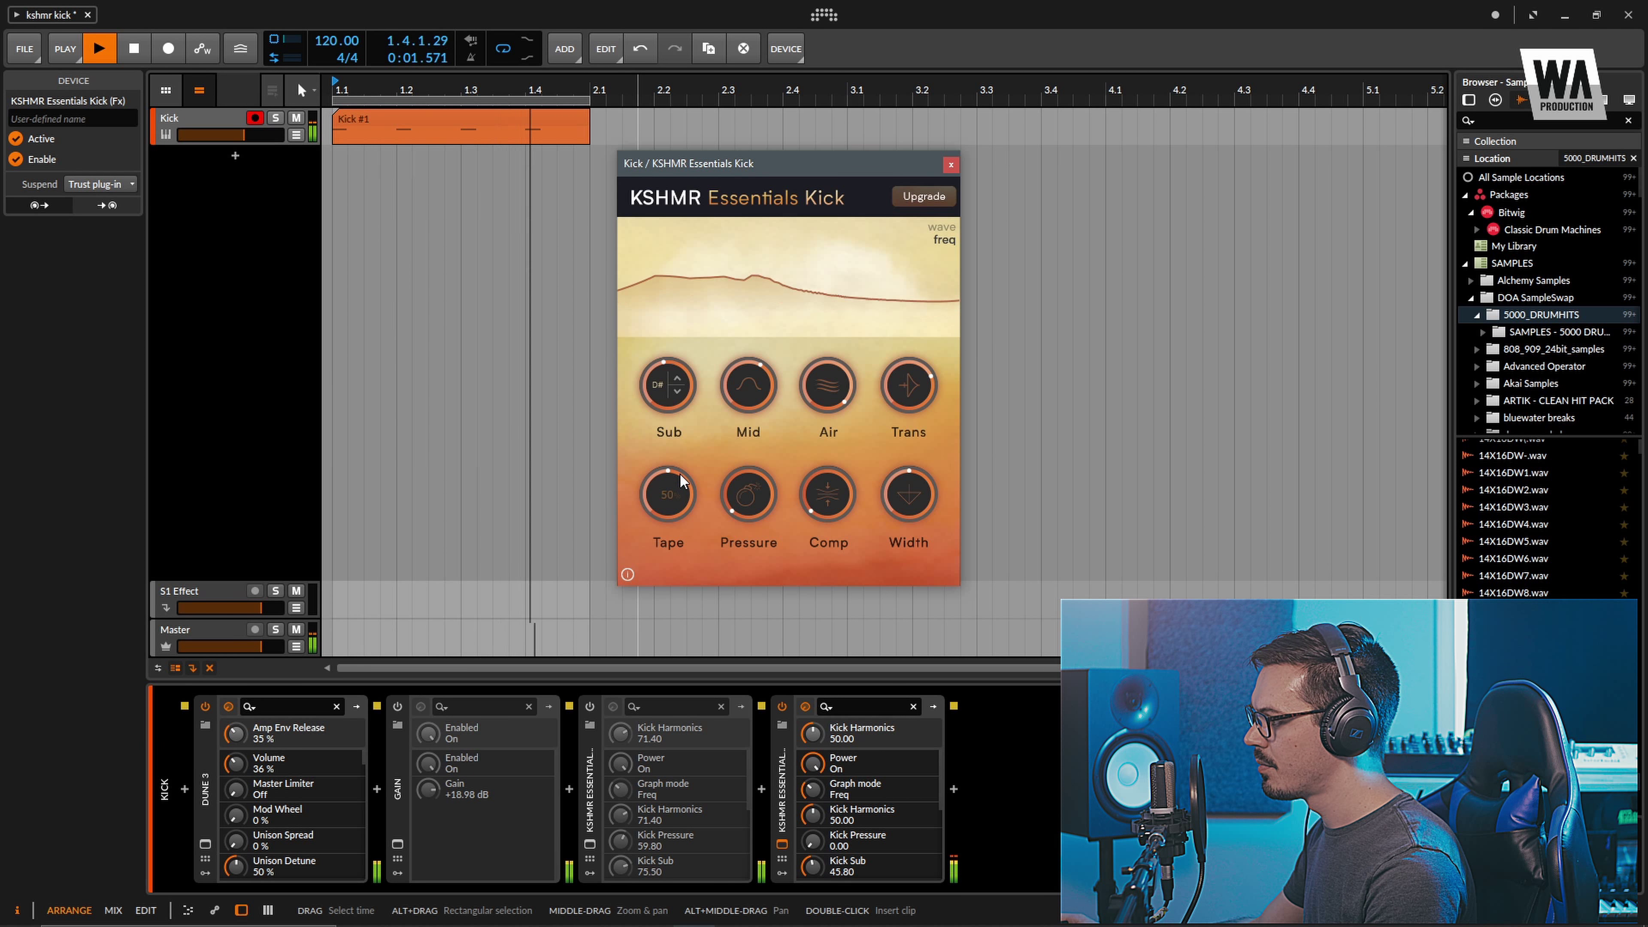
key("space")
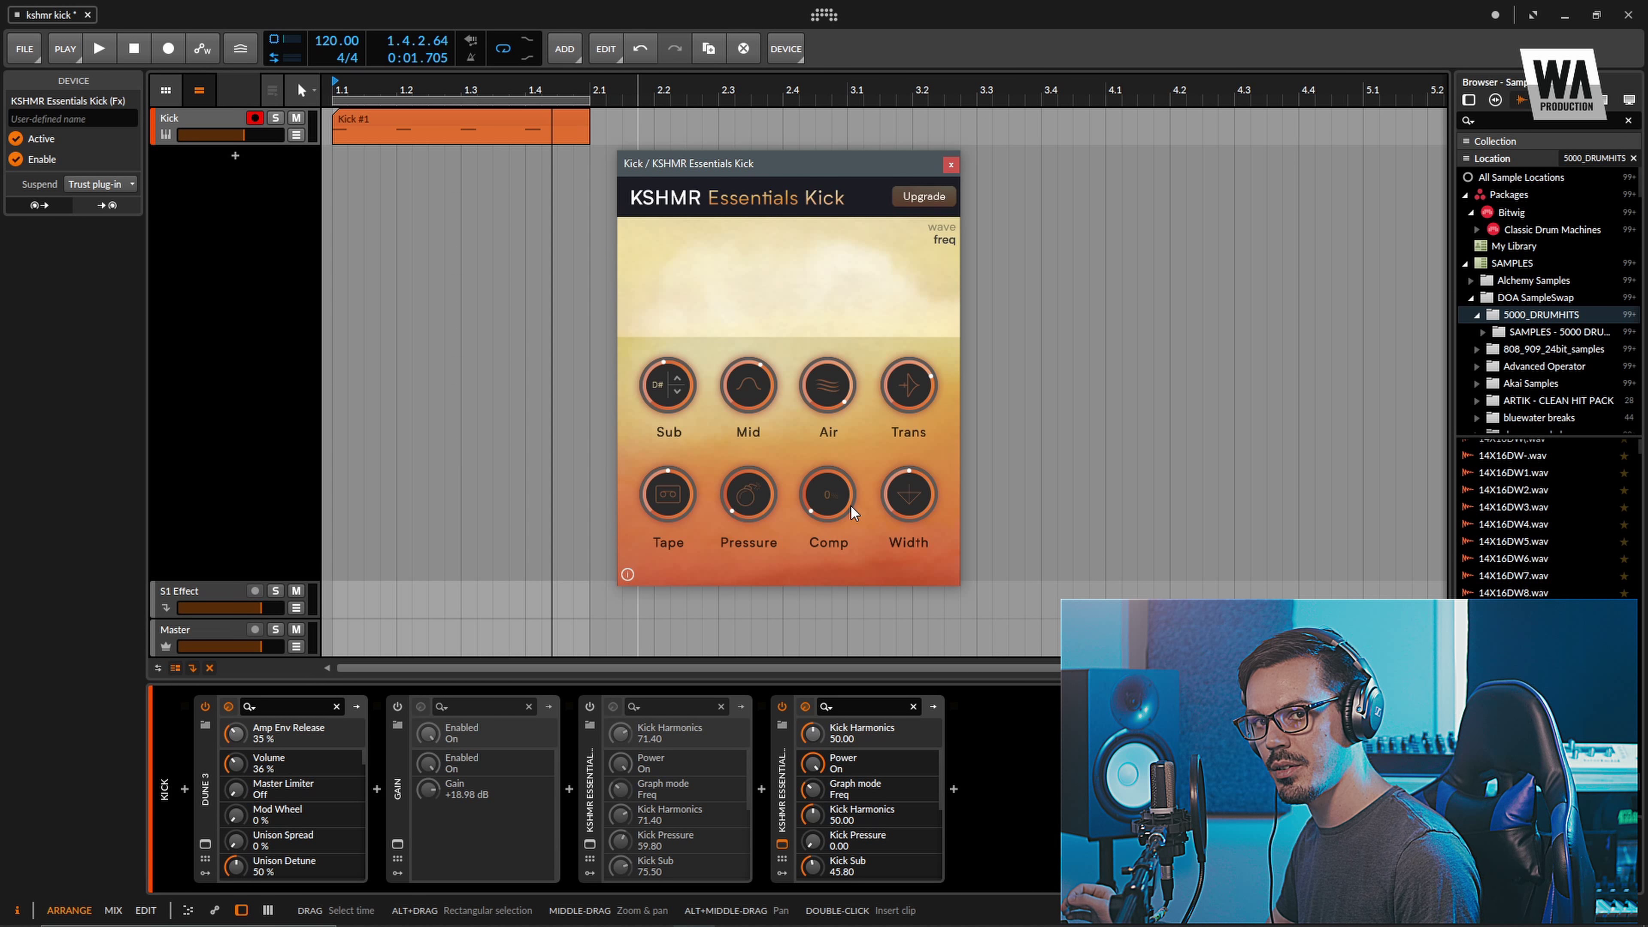
Step: Play the kick loop and raise Pressure to 71.4 and Comp to 45.4
key("space")
left_click_drag(769, 506, 737, 336)
left_click_drag(828, 497, 797, 400)
Step: Increase Tape to 59.6 and stop the kick loop playback
mouse_move(686, 494)
left_click_drag(686, 494, 834, 504)
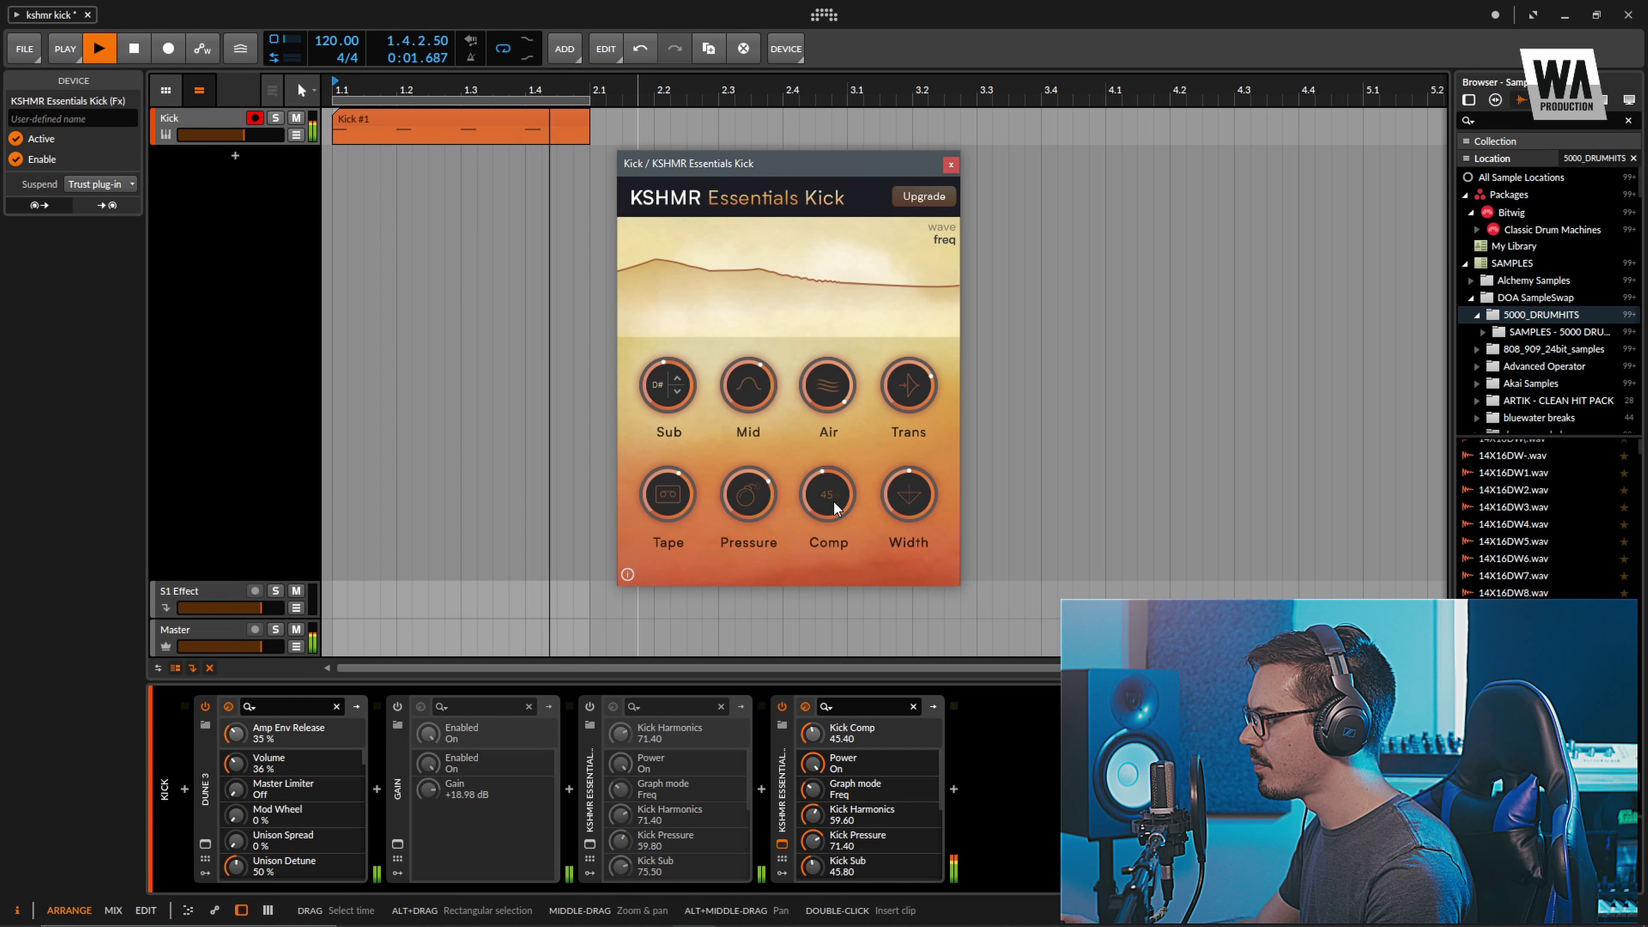
key("space")
Step: Audition the kick loop with Width at 0 and reset Width to 100
mouse_move(923, 511)
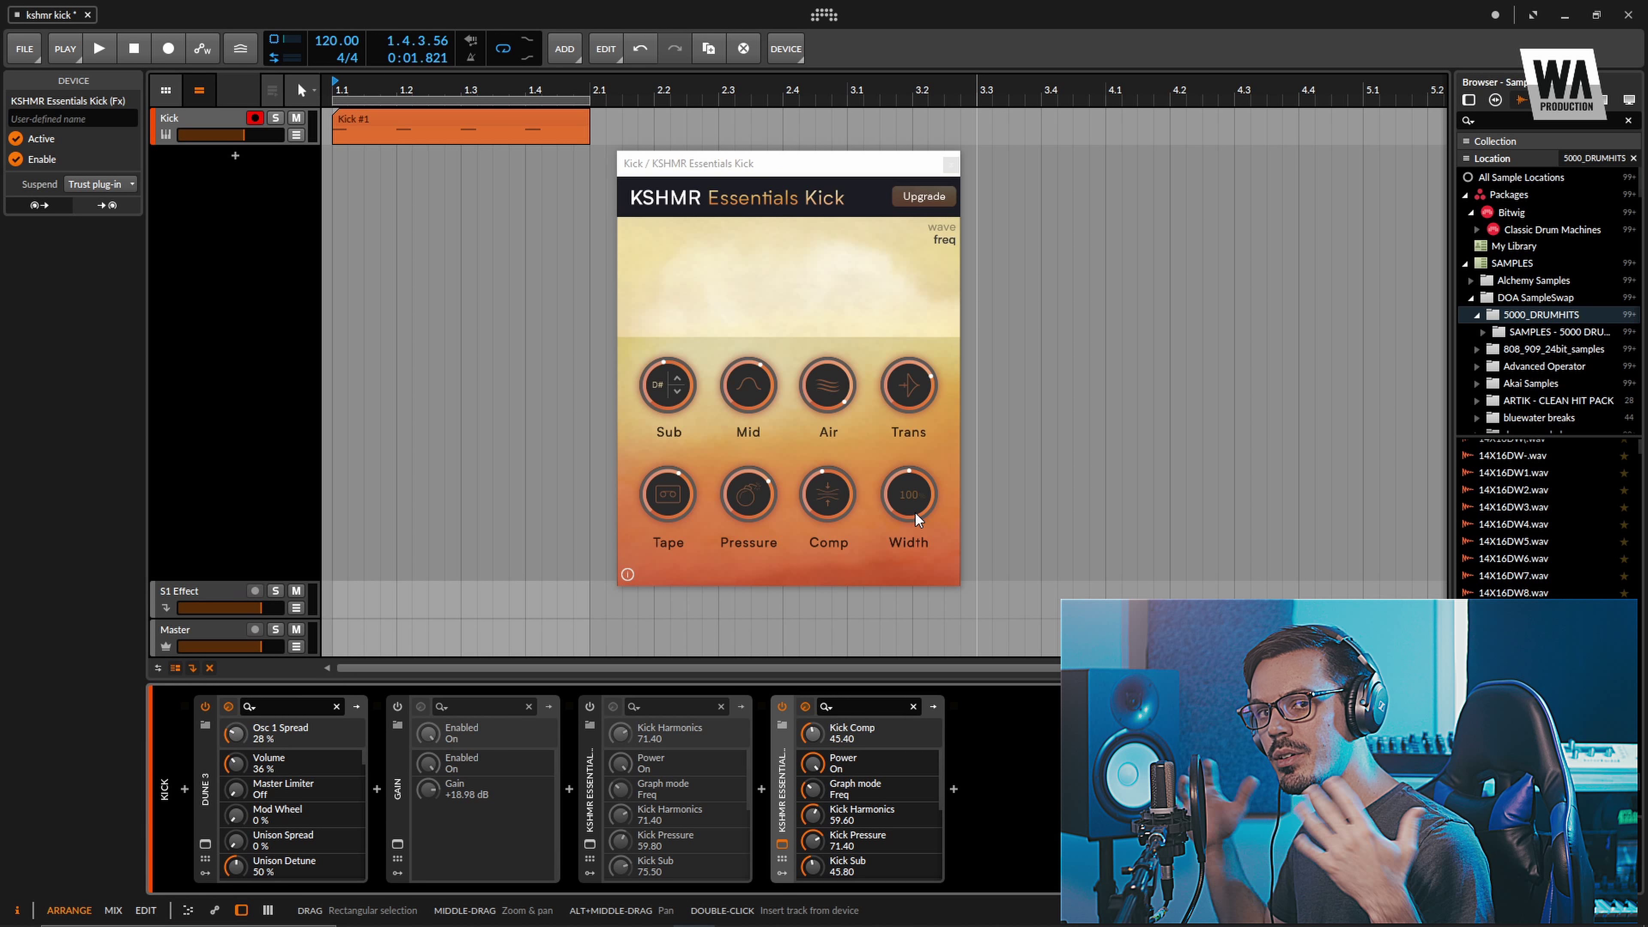
left_click_drag(911, 510, 911, 620)
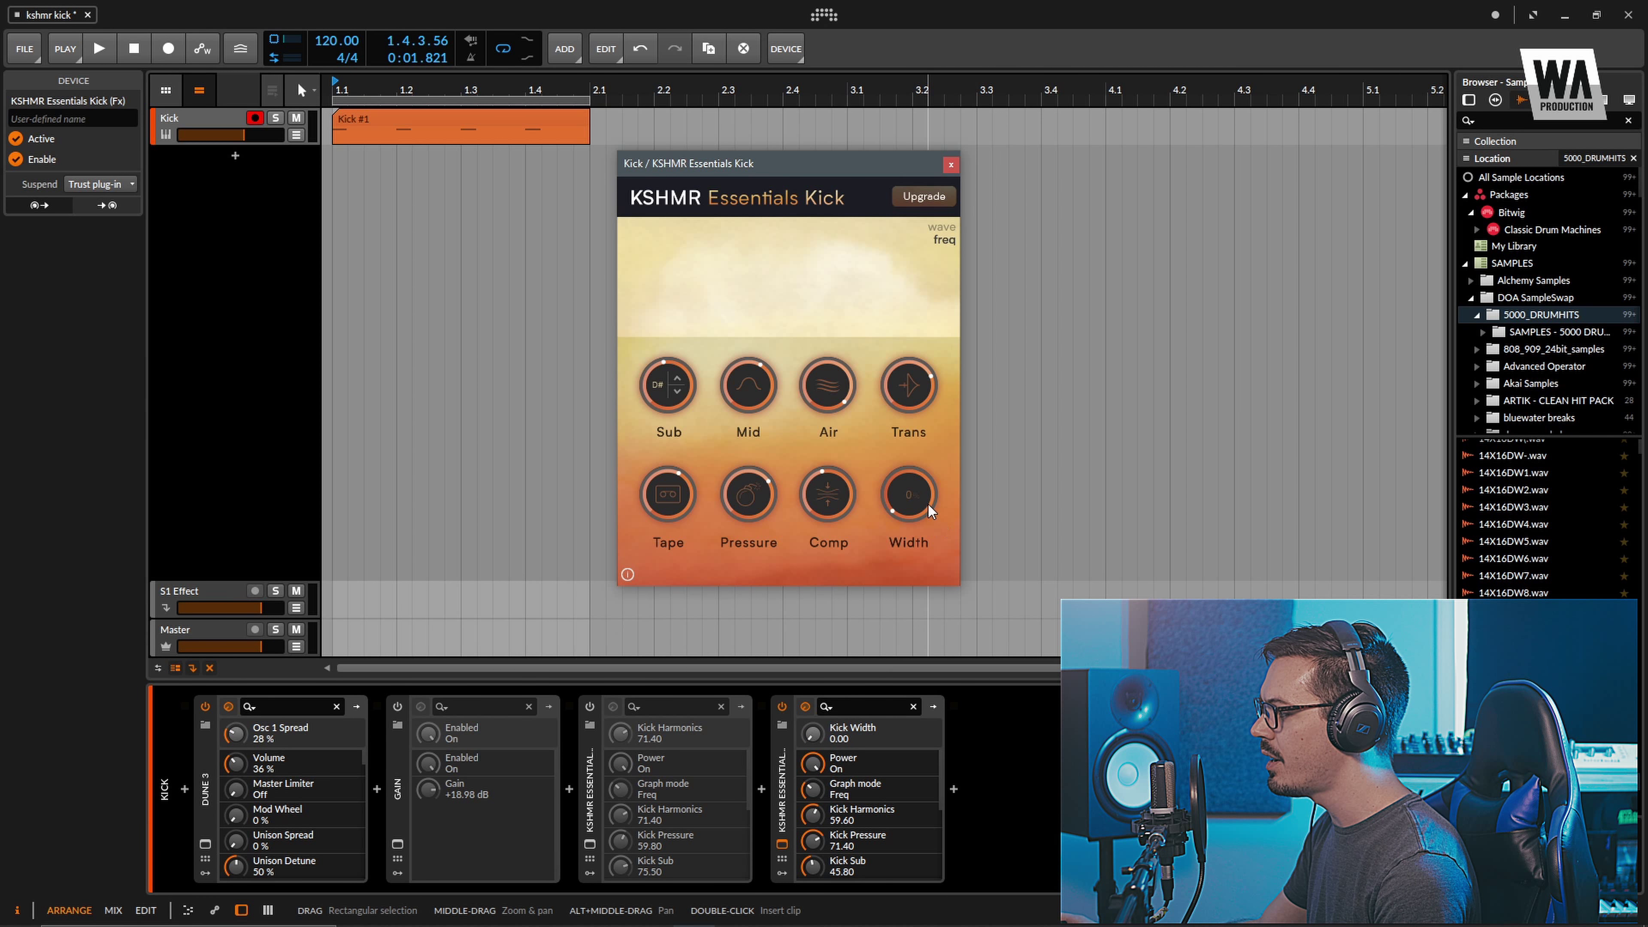
mouse_move(917, 479)
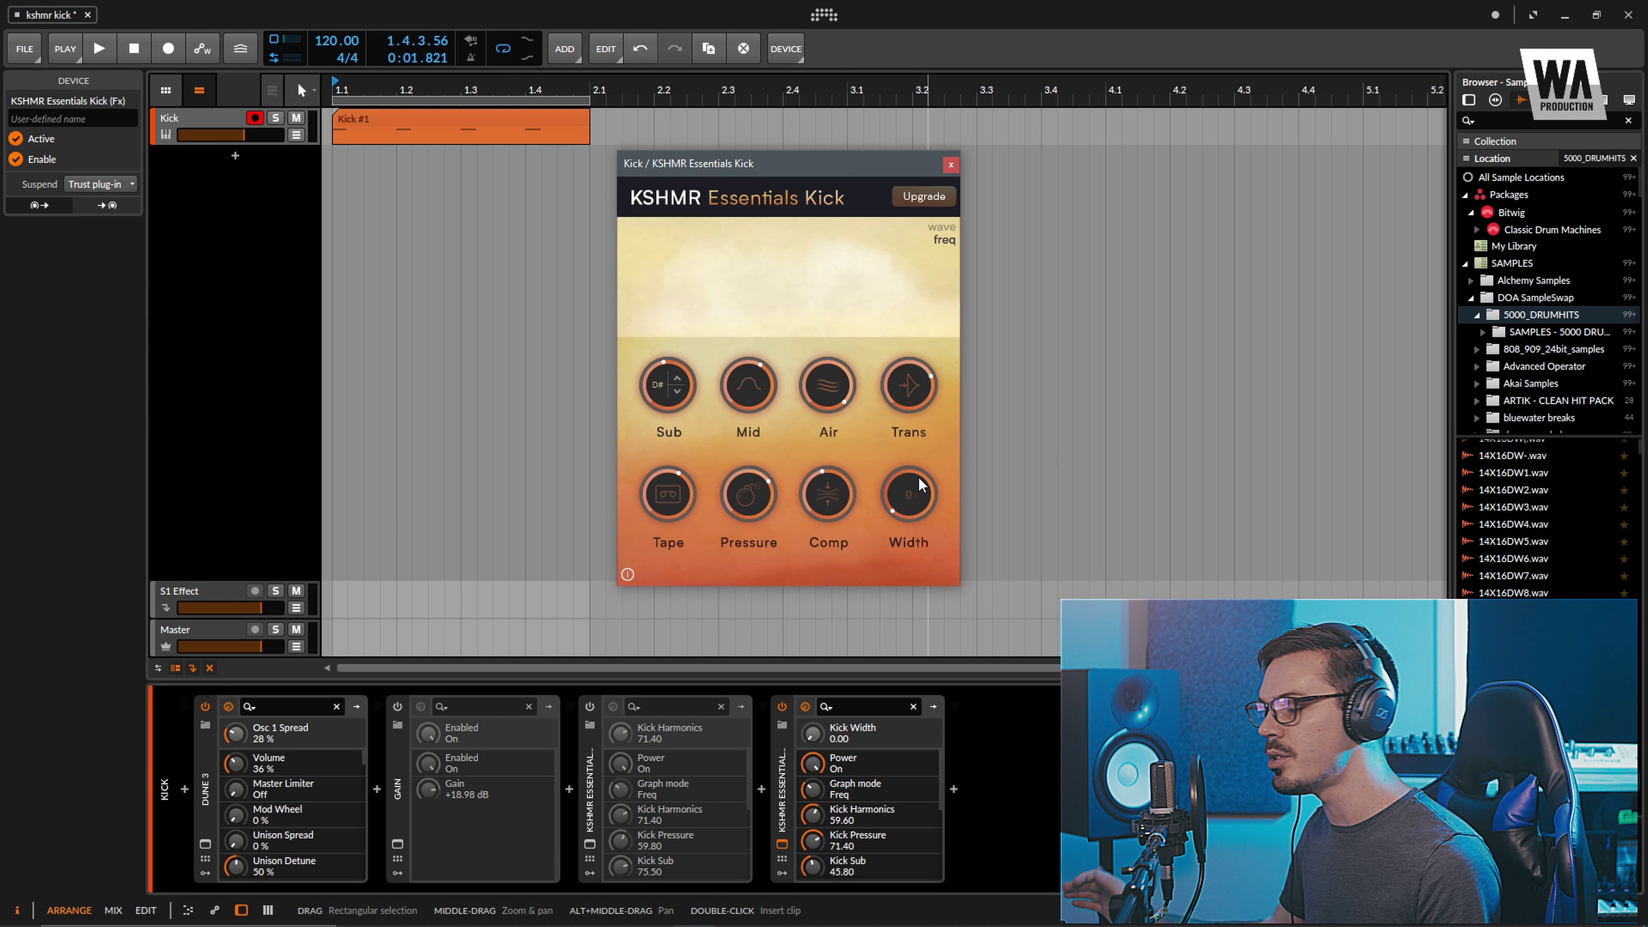
key("space")
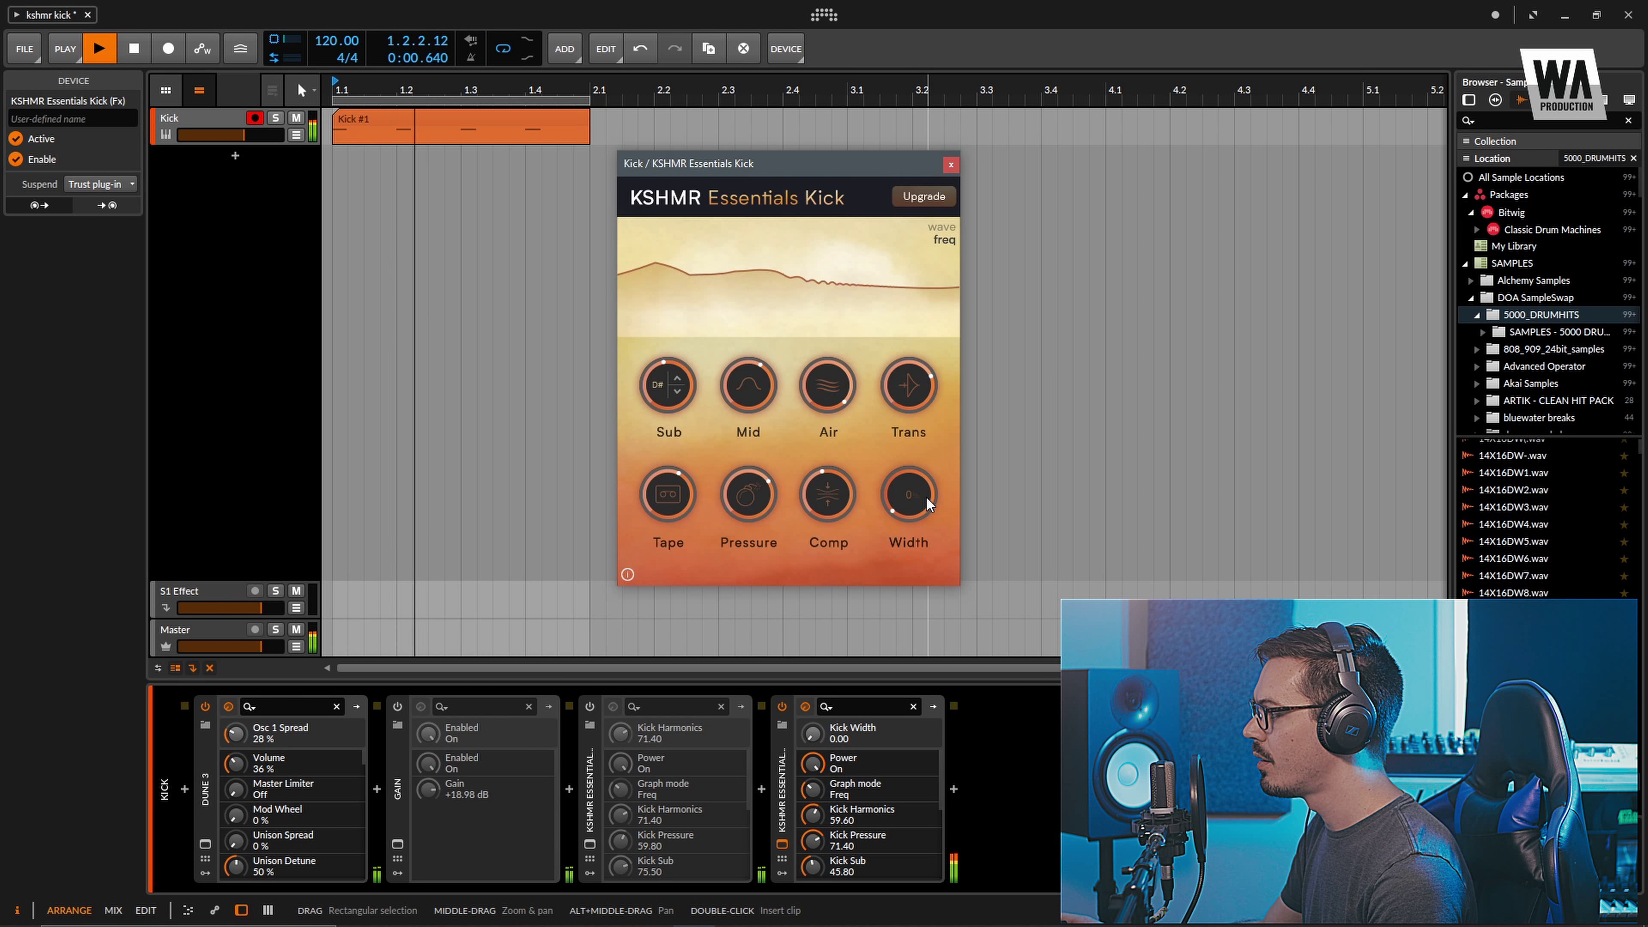
mouse_move(919, 513)
left_mouse_down()
mouse_move(896, 273)
mouse_move(900, 514)
left_mouse_up()
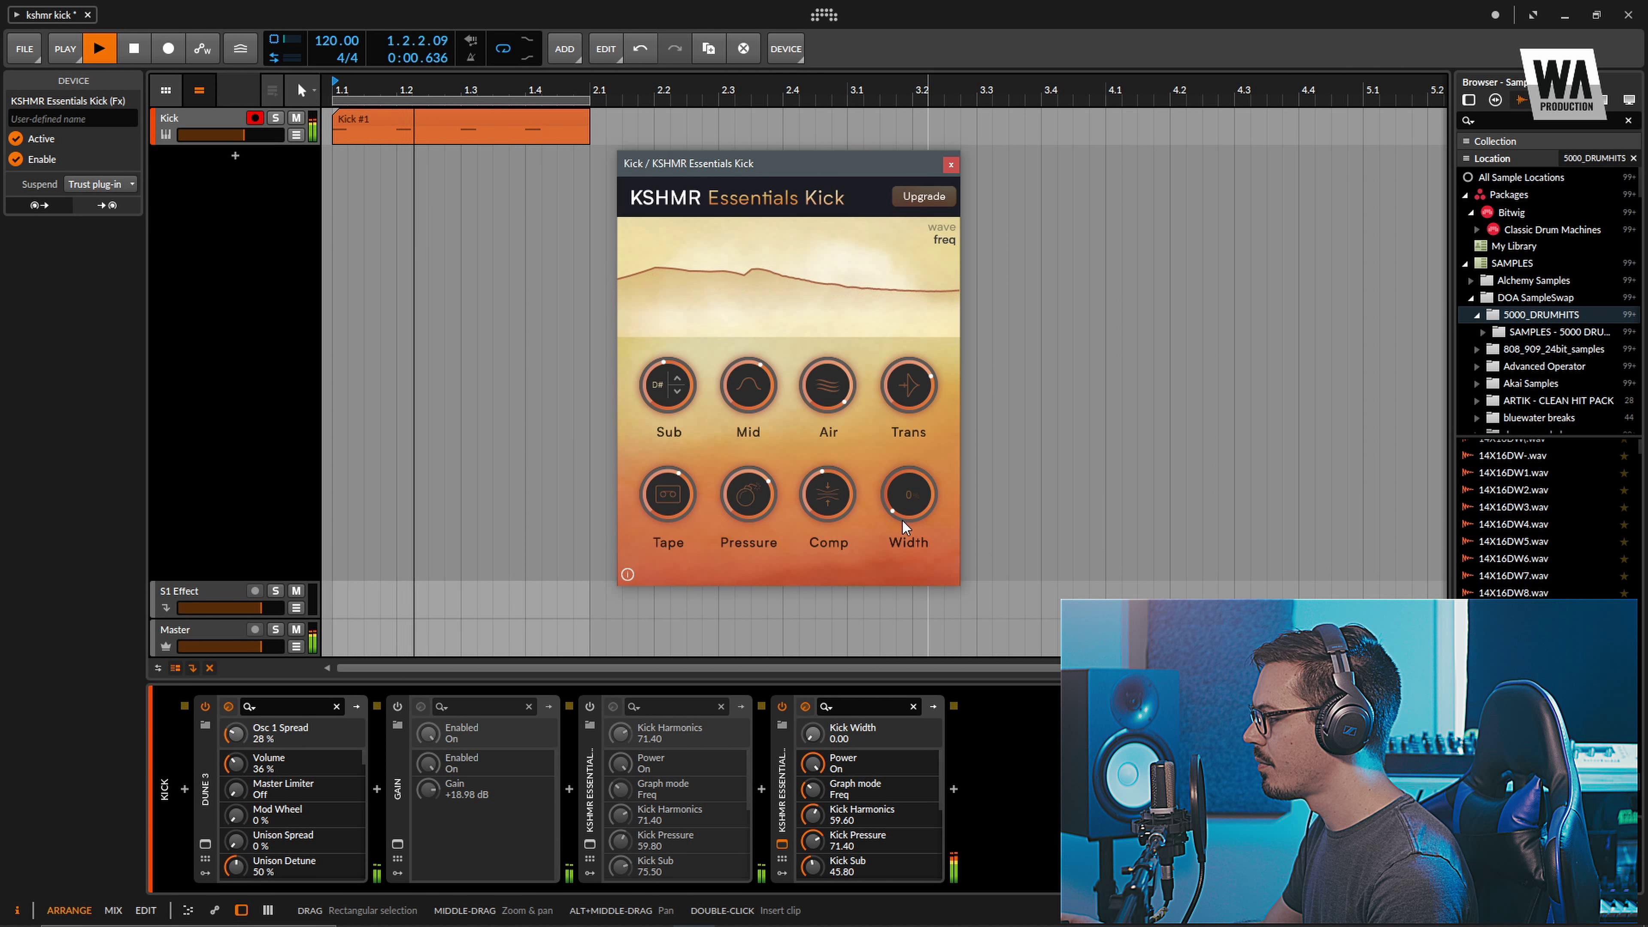
double_click(906, 484)
key("space")
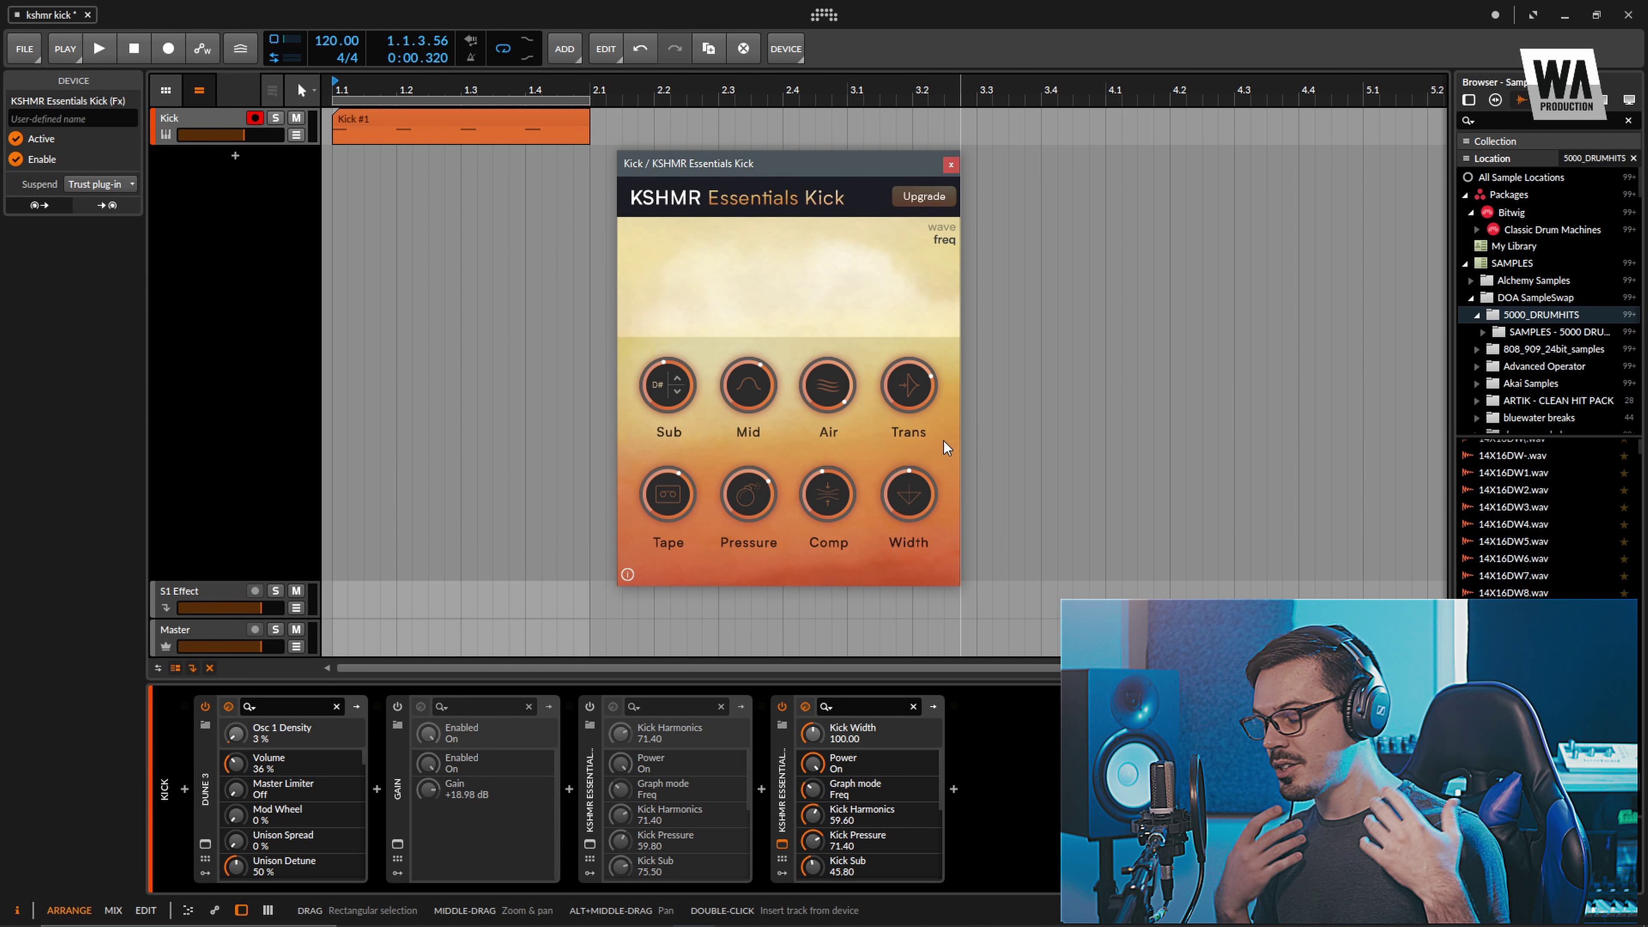